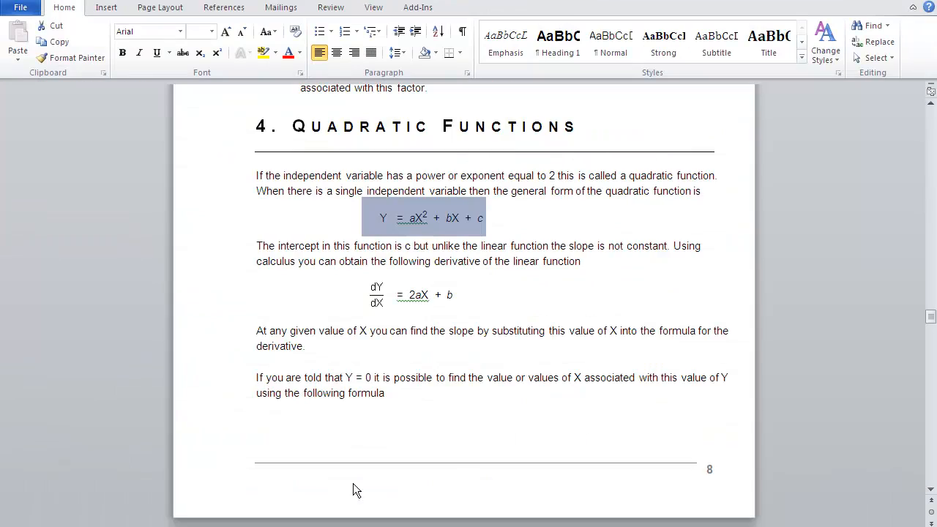
Highlight the notes' reference to topic 1 completing square example.xls, and examine the first example's table and chart in that Excel workbook.
{"action": "scroll", "coordinate": [429, 407], "scroll_direction": "down", "scroll_amount": 5}
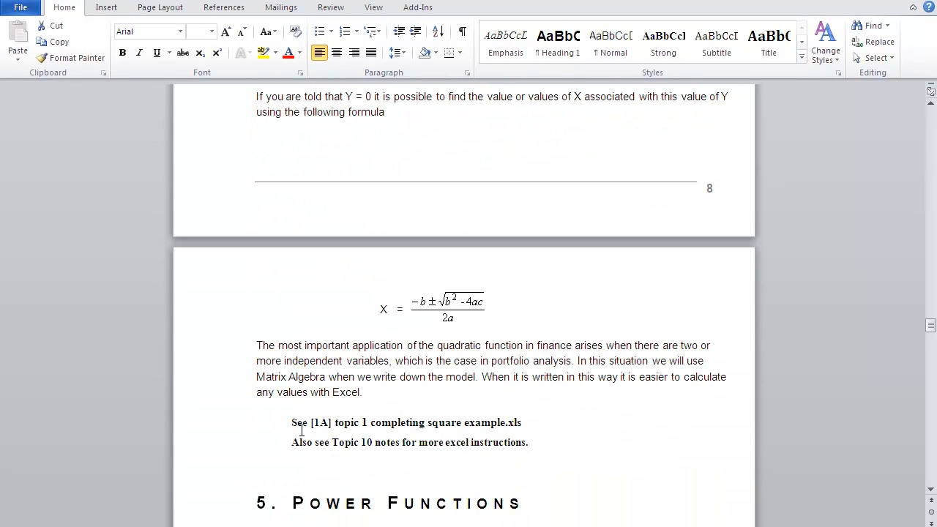
{"action": "left_click_drag", "start_coordinate": [286, 426], "coordinate": [521, 428]}
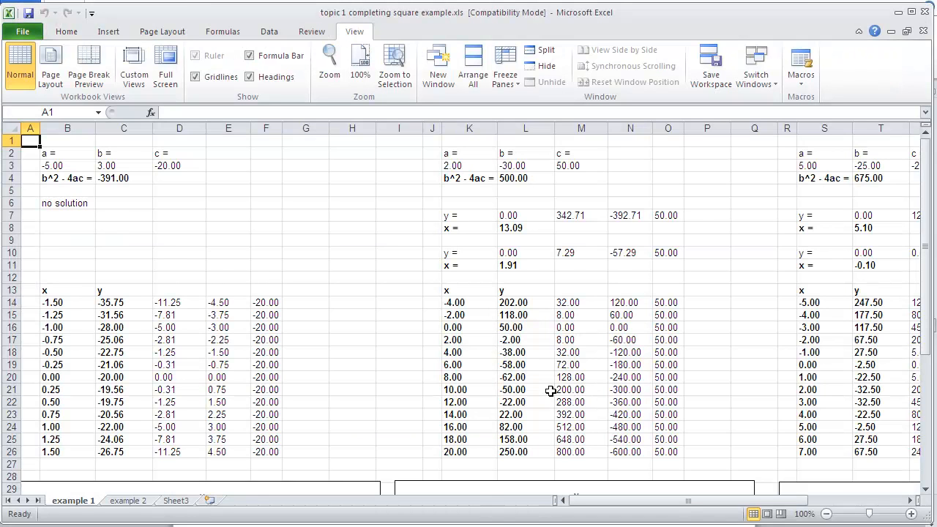
{"action": "scroll", "coordinate": [550, 391], "scroll_direction": "down", "scroll_amount": 3}
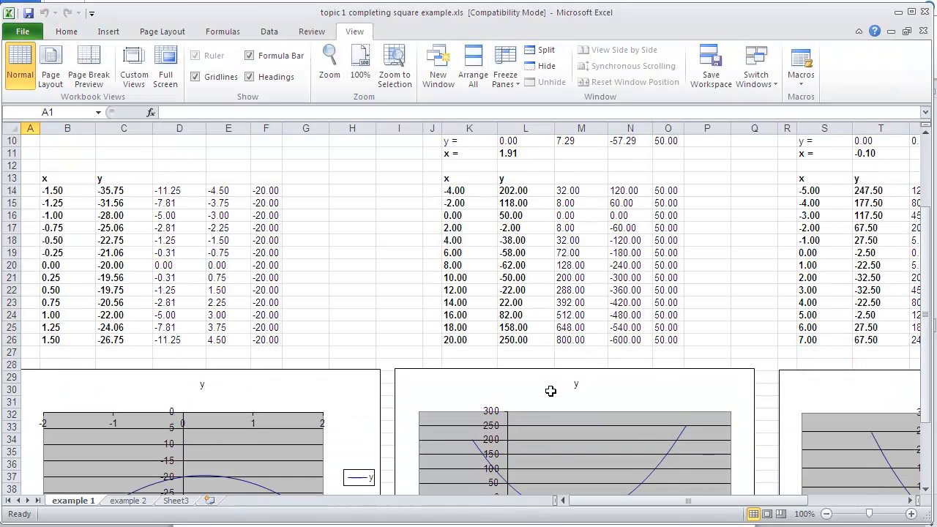
{"action": "scroll", "coordinate": [550, 393], "scroll_direction": "up", "scroll_amount": 3}
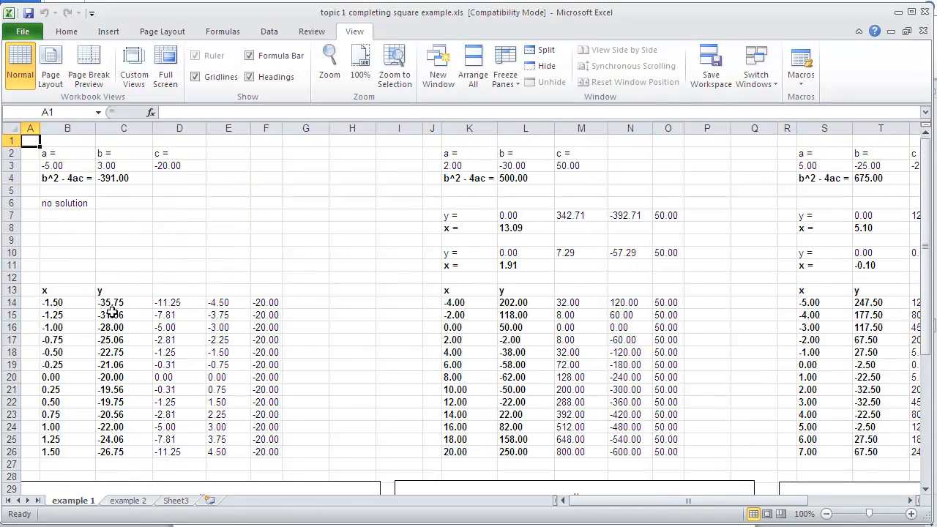
{"action": "scroll", "coordinate": [96, 314], "scroll_direction": "down", "scroll_amount": 7}
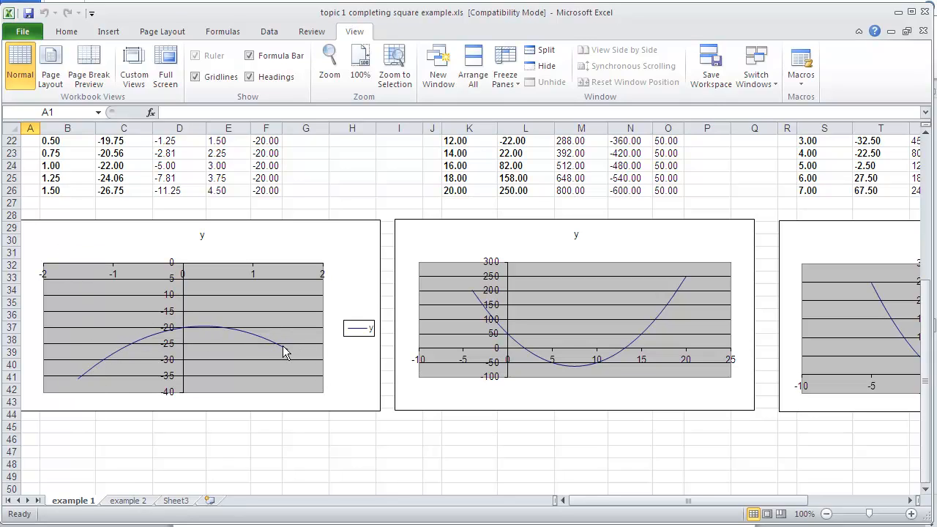
{"action": "mouse_move", "coordinate": [285, 351]}
{"action": "scroll", "coordinate": [285, 351], "scroll_direction": "up", "scroll_amount": 4}
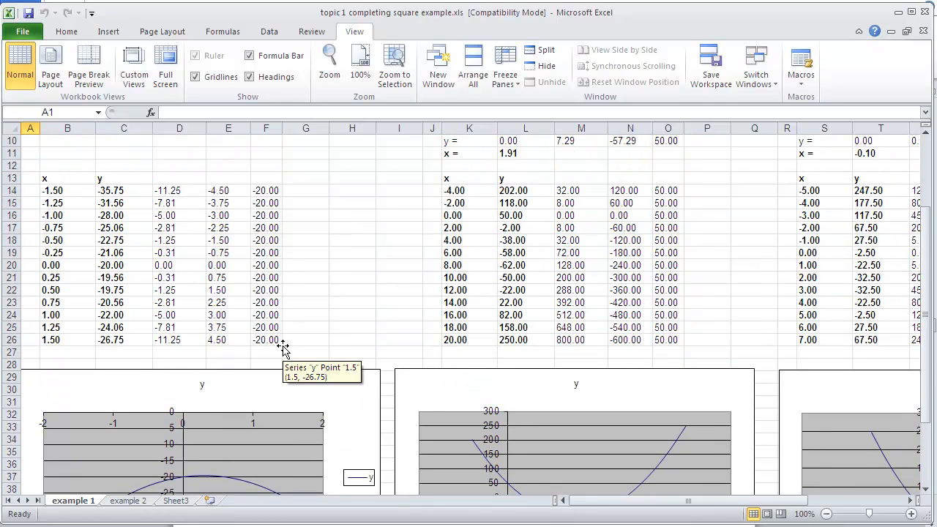
{"action": "scroll", "coordinate": [284, 351], "scroll_direction": "down", "scroll_amount": 3}
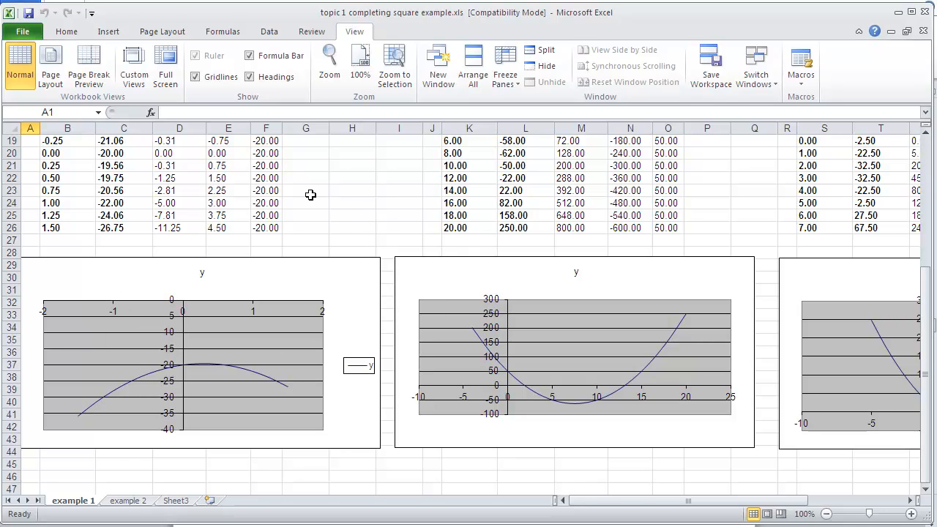
{"action": "scroll", "coordinate": [309, 197], "scroll_direction": "up", "scroll_amount": 6}
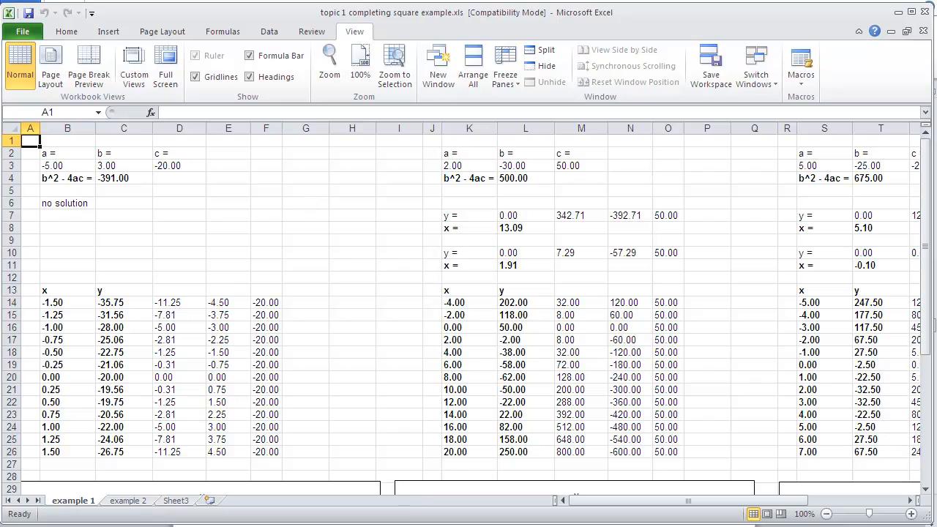
Compare the quadratic function notes in Word with the first example's coefficients, discriminant and chart in Excel.
{"action": "key", "text": "alt+Tab"}
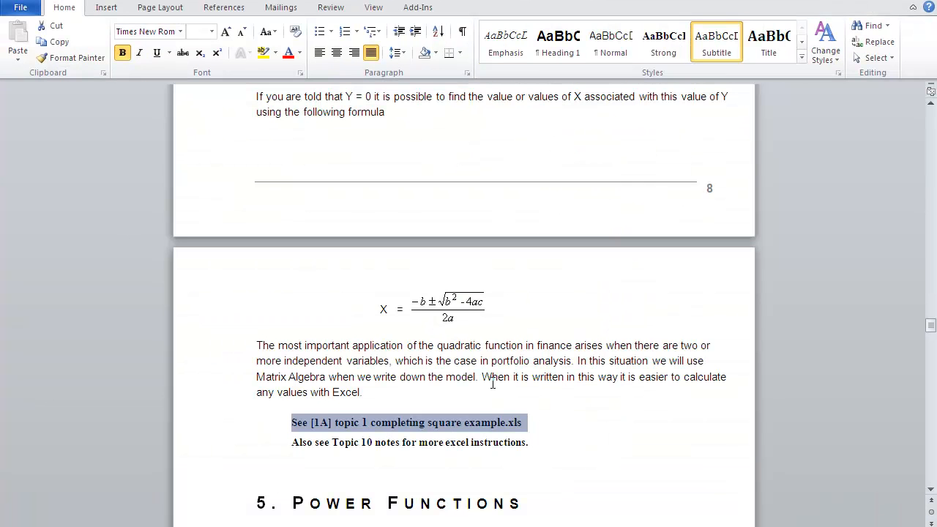
{"action": "scroll", "coordinate": [467, 352], "scroll_direction": "up", "scroll_amount": 7}
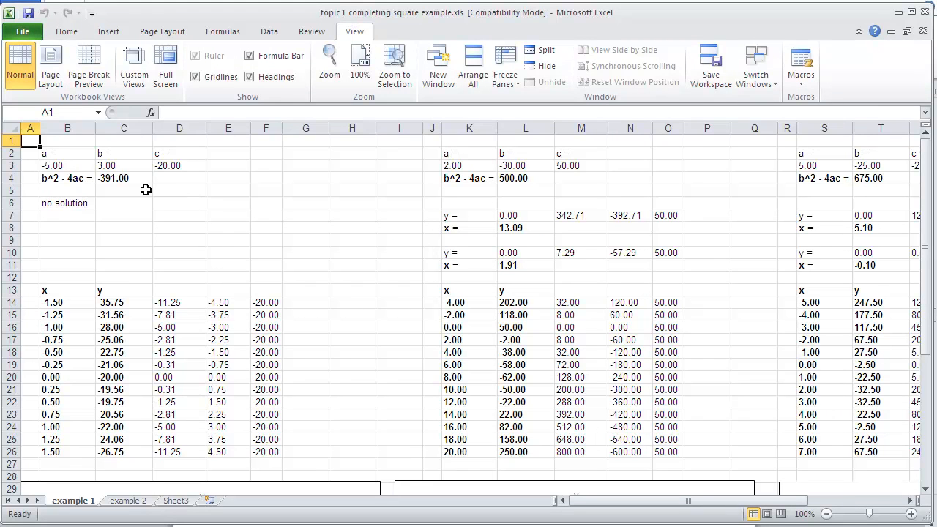
{"action": "scroll", "coordinate": [139, 253], "scroll_direction": "down", "scroll_amount": 7}
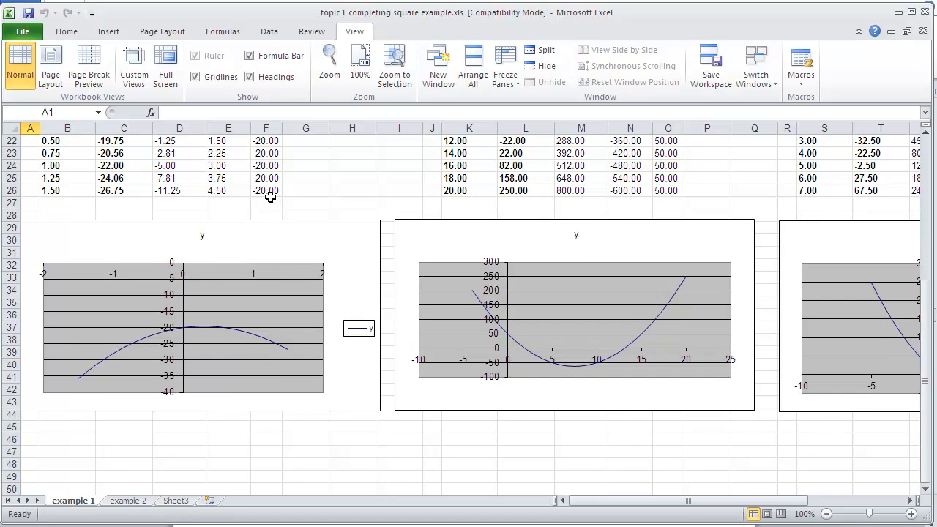
{"action": "scroll", "coordinate": [269, 196], "scroll_direction": "up", "scroll_amount": 7}
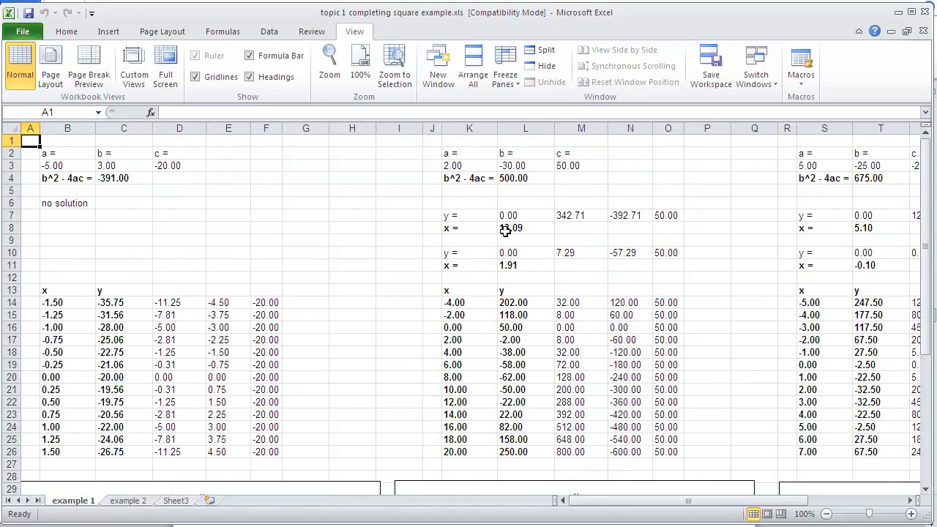
Inspect the second example's x solution in L8, the x values in K14:K15 and the y formulas in L14:L15.
{"action": "left_click", "coordinate": [517, 228]}
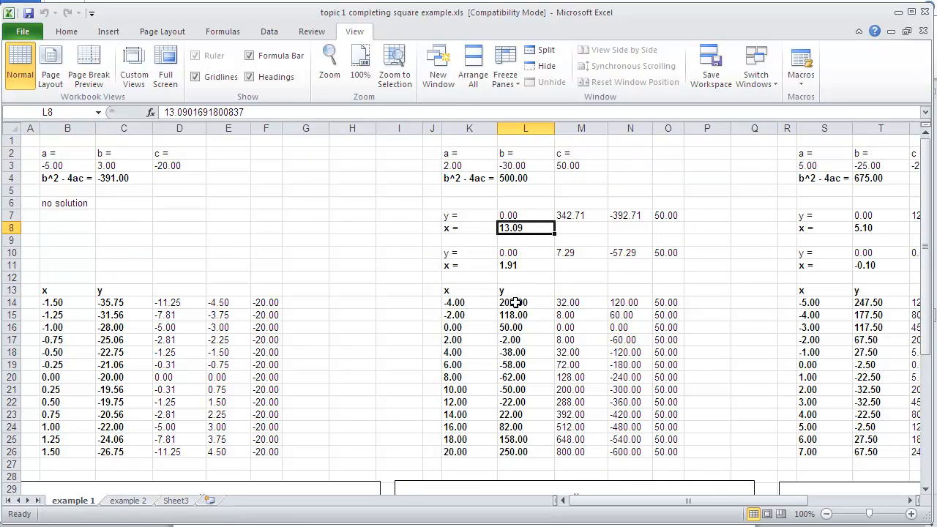
{"action": "left_click", "coordinate": [452, 303]}
{"action": "left_click", "coordinate": [452, 316]}
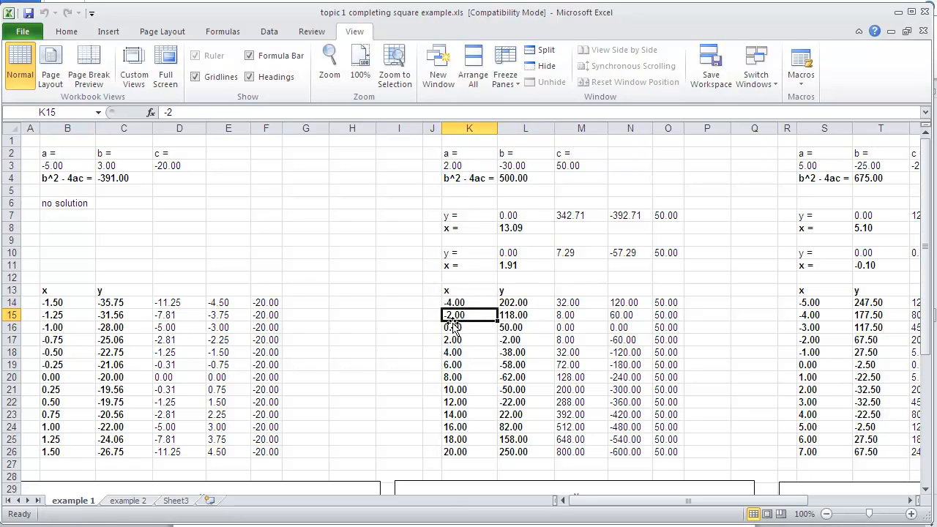
{"action": "left_click", "coordinate": [514, 306]}
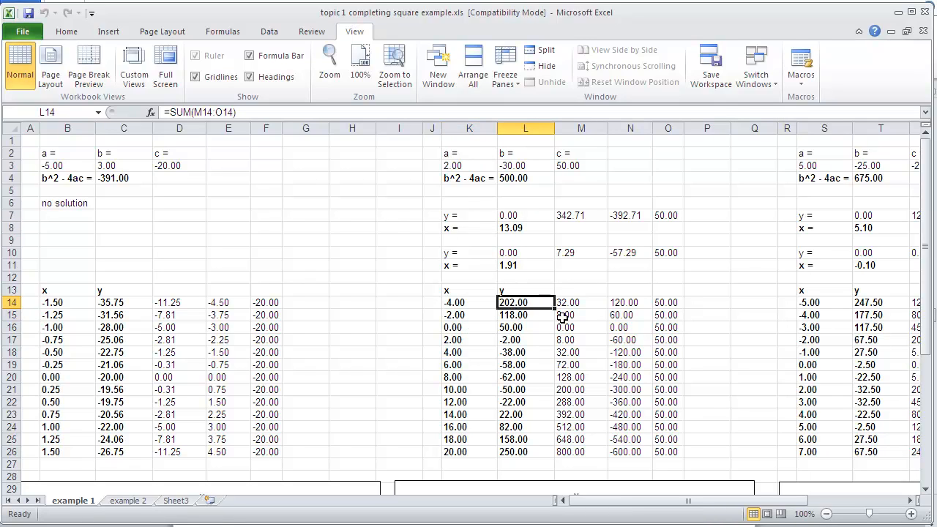
{"action": "left_click", "coordinate": [520, 317]}
{"action": "left_click", "coordinate": [532, 302]}
{"action": "left_click", "coordinate": [525, 318]}
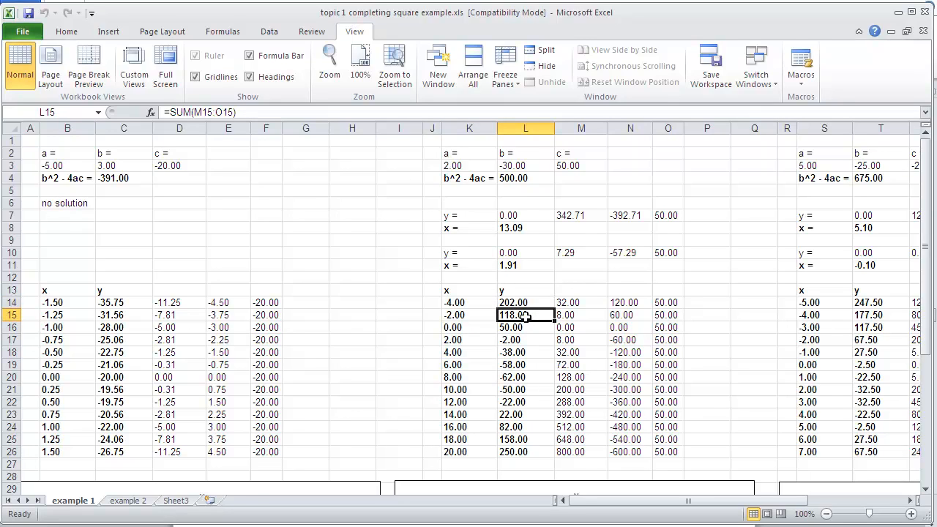
Inspect the quadratic term formulas in M14:O14 and their sum in L14, and view the second example's chart.
{"action": "left_click", "coordinate": [574, 302]}
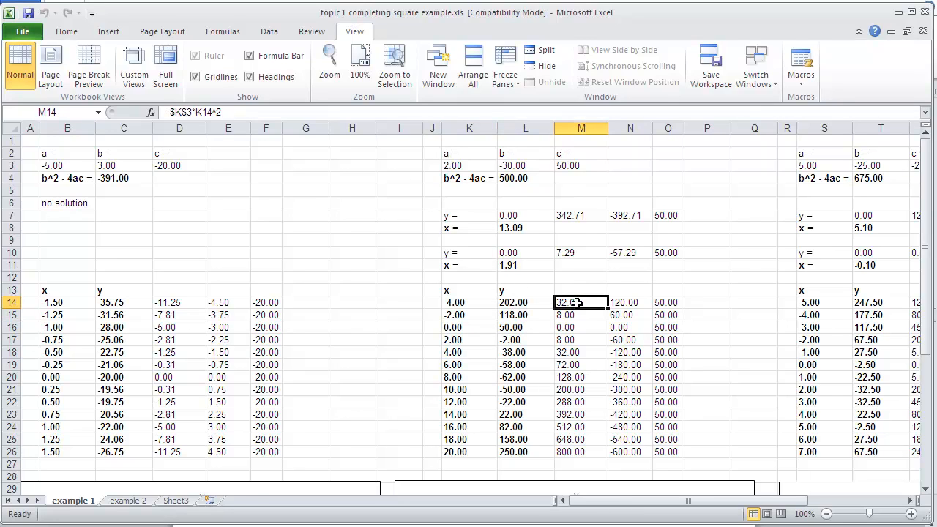
{"action": "left_click", "coordinate": [621, 302]}
{"action": "left_click", "coordinate": [663, 303]}
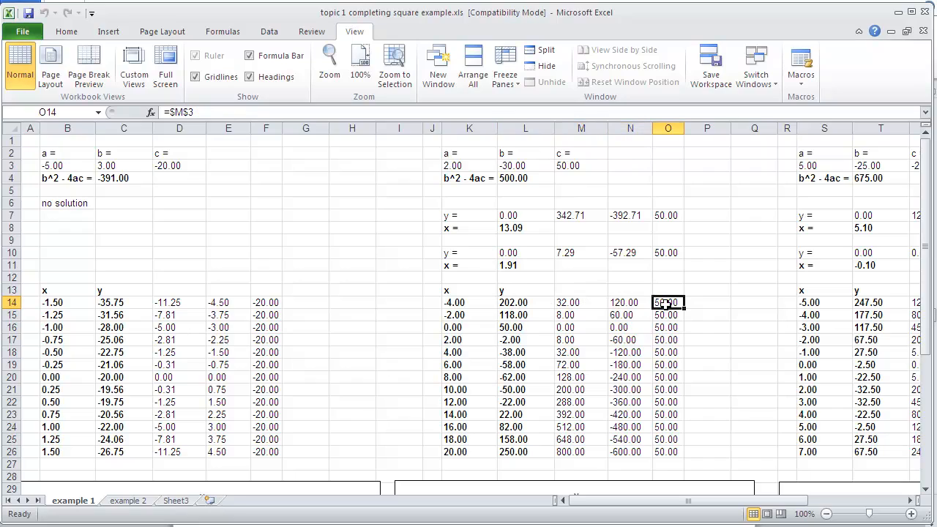
{"action": "left_click", "coordinate": [524, 302]}
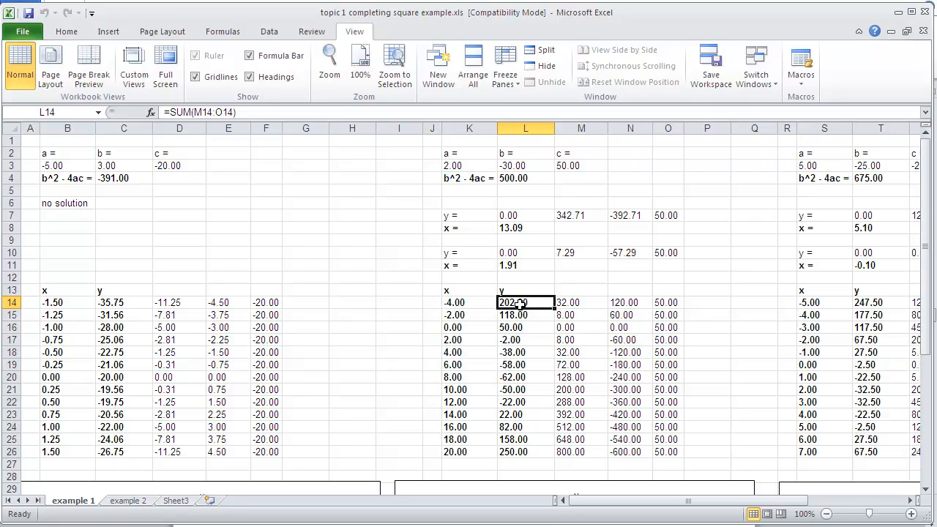
{"action": "scroll", "coordinate": [519, 304], "scroll_direction": "down", "scroll_amount": 8}
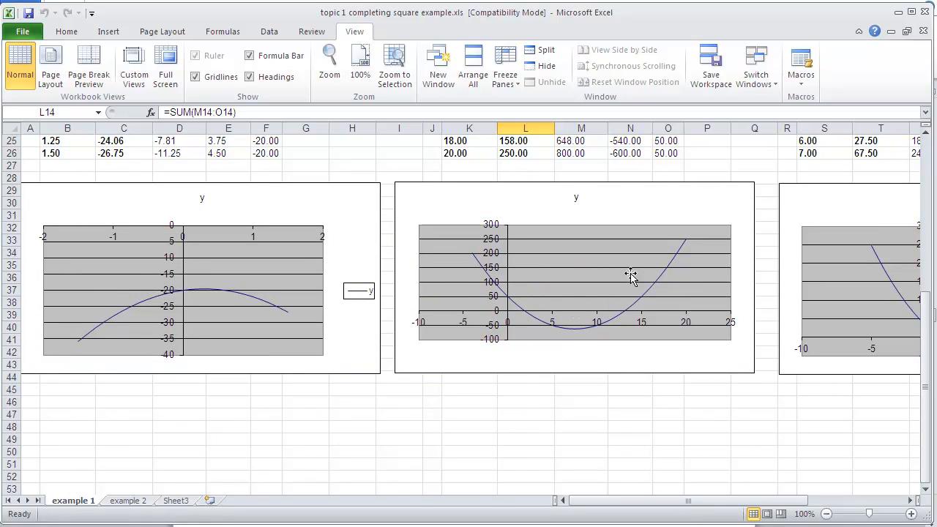
{"action": "scroll", "coordinate": [521, 315], "scroll_direction": "up", "scroll_amount": 6}
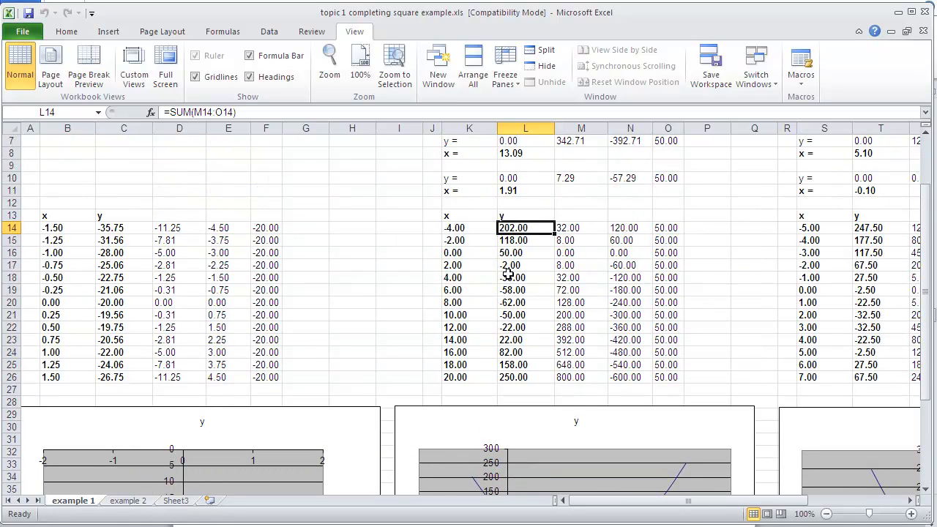
Set the second example's first x value in L8 to 15 as a trial value.
{"action": "scroll", "coordinate": [515, 191], "scroll_direction": "up", "scroll_amount": 1}
{"action": "left_click", "coordinate": [516, 190]}
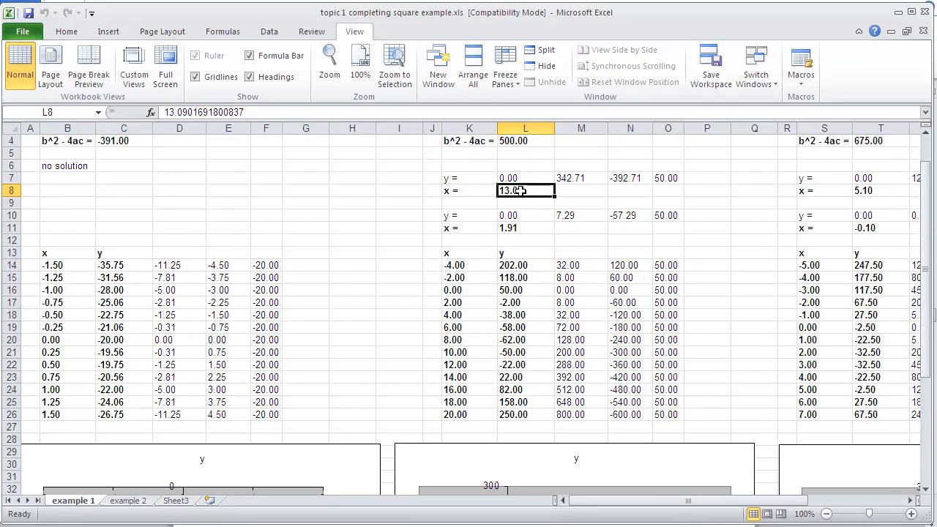
{"action": "type", "text": "15"}
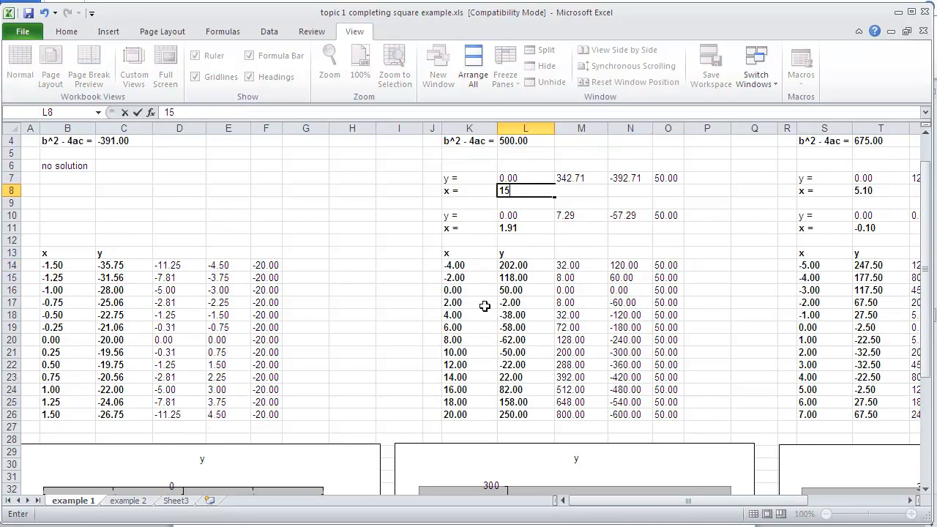
{"action": "key", "text": "Up"}
{"action": "key", "text": "Down"}
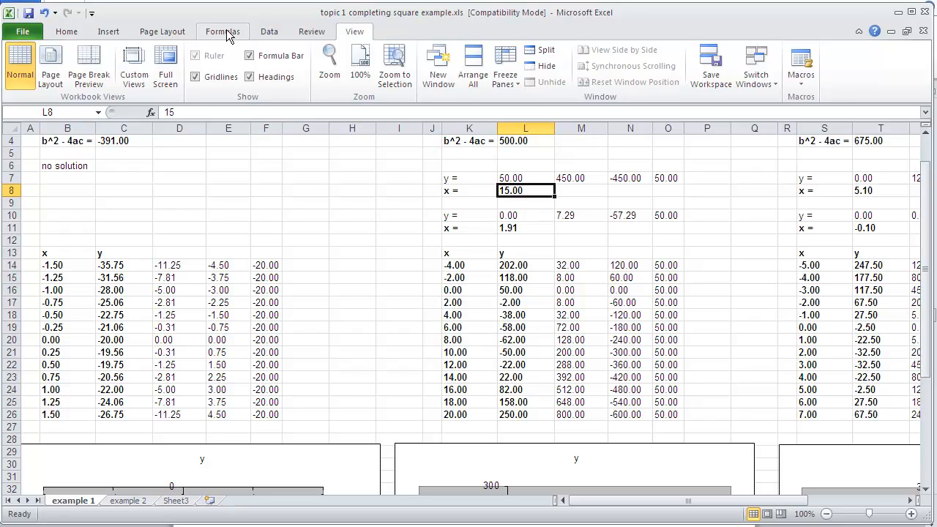
Run Solver to bring L7 to a value of 0 by changing L8 with GRG Nonlinear, and keep the solution.
{"action": "left_click", "coordinate": [270, 32]}
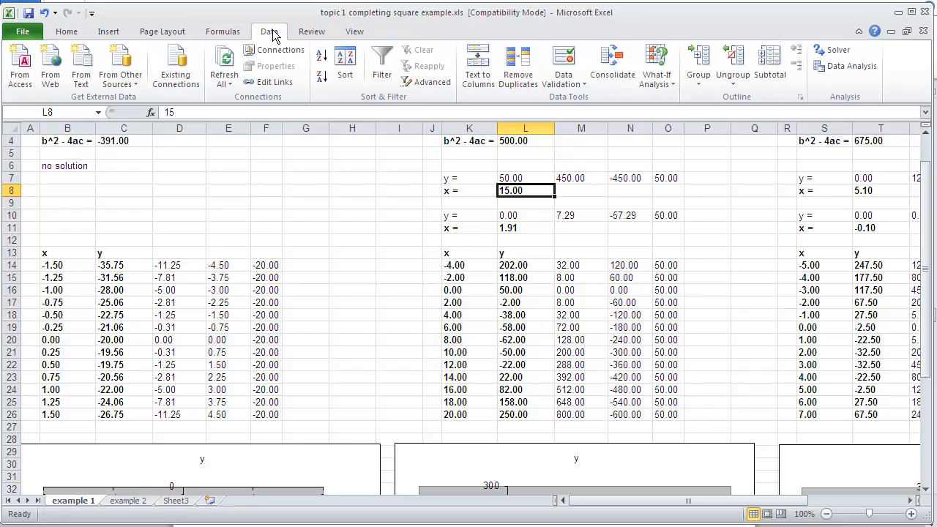
{"action": "left_click", "coordinate": [838, 51]}
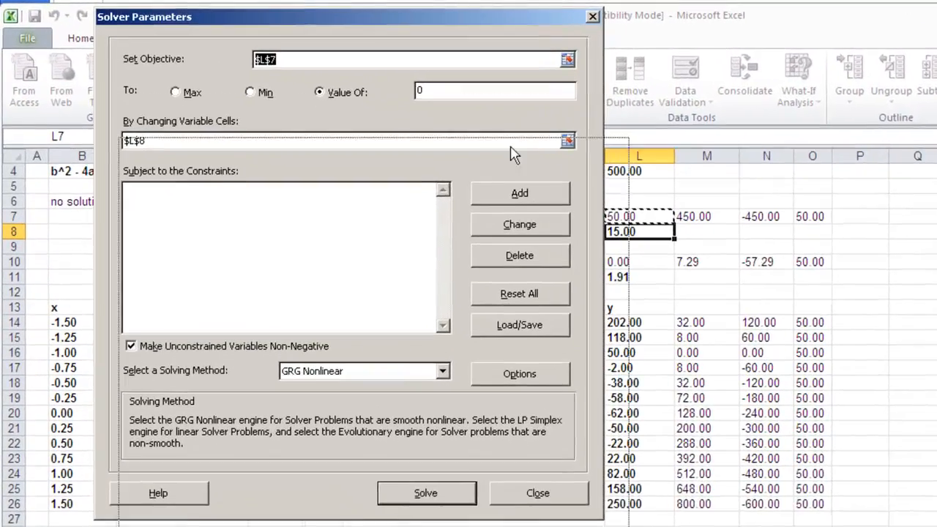
{"action": "left_click_drag", "start_coordinate": [408, 19], "coordinate": [489, 239]}
{"action": "left_click_drag", "start_coordinate": [607, 296], "coordinate": [448, 146]}
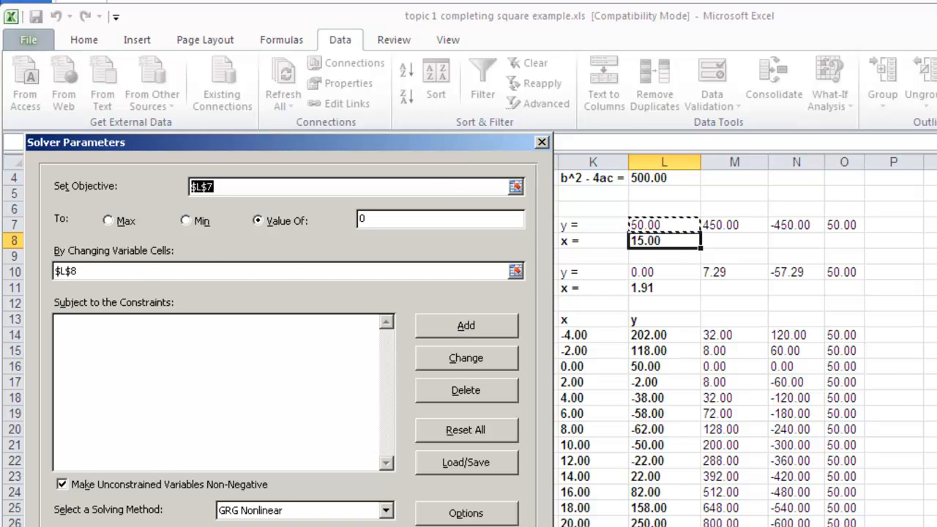
{"action": "key", "text": "Return"}
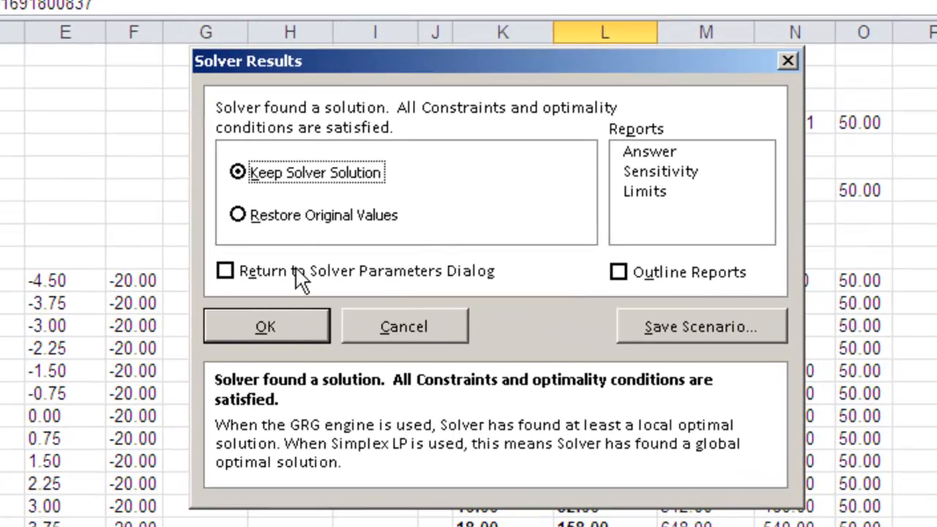
{"action": "left_click", "coordinate": [285, 327]}
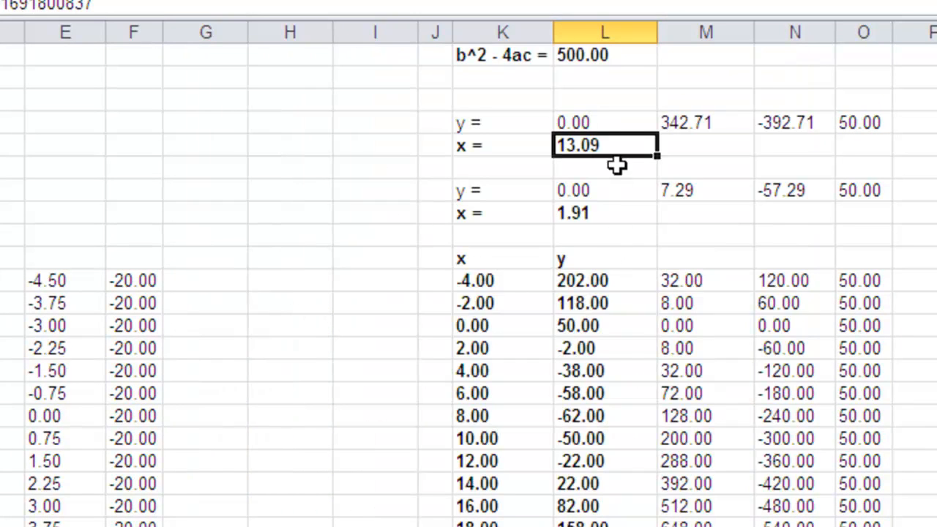
Check the contents of the second example's y cell L7 and solved x cell L8.
{"action": "left_click", "coordinate": [591, 119]}
{"action": "left_click", "coordinate": [592, 146]}
{"action": "left_click", "coordinate": [590, 123]}
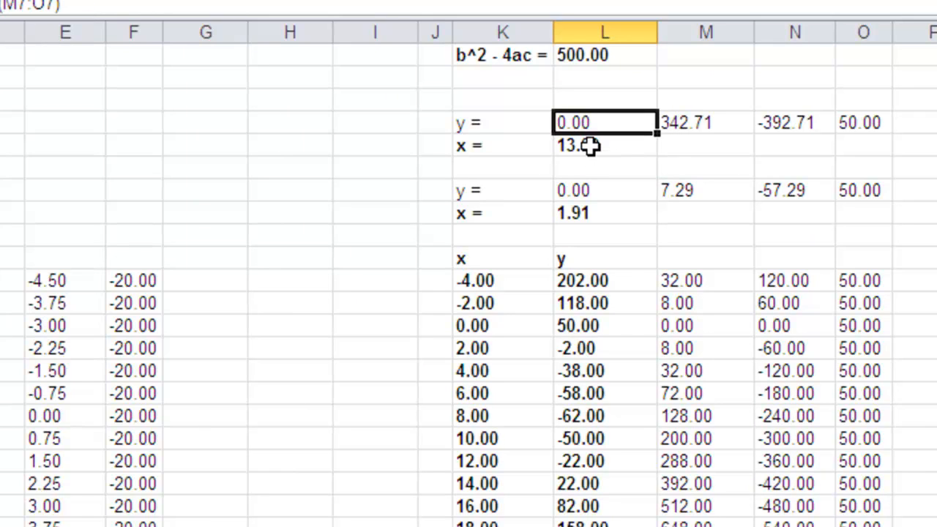
{"action": "left_click", "coordinate": [592, 146]}
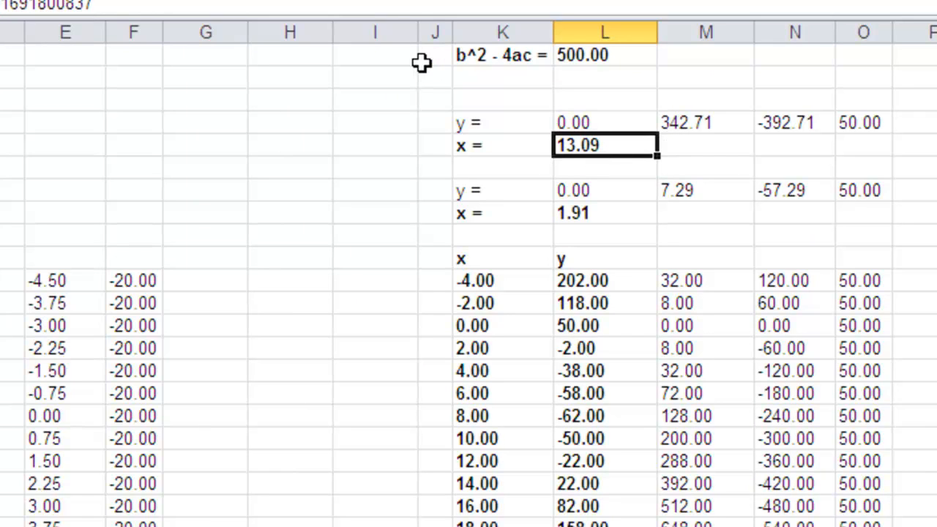
Copy the solved x value from L8 into the second x cell, L11.
{"action": "key", "text": "ctrl+c"}
{"action": "key", "text": "Down"}
{"action": "key", "text": "Down"}
{"action": "key", "text": "Down"}
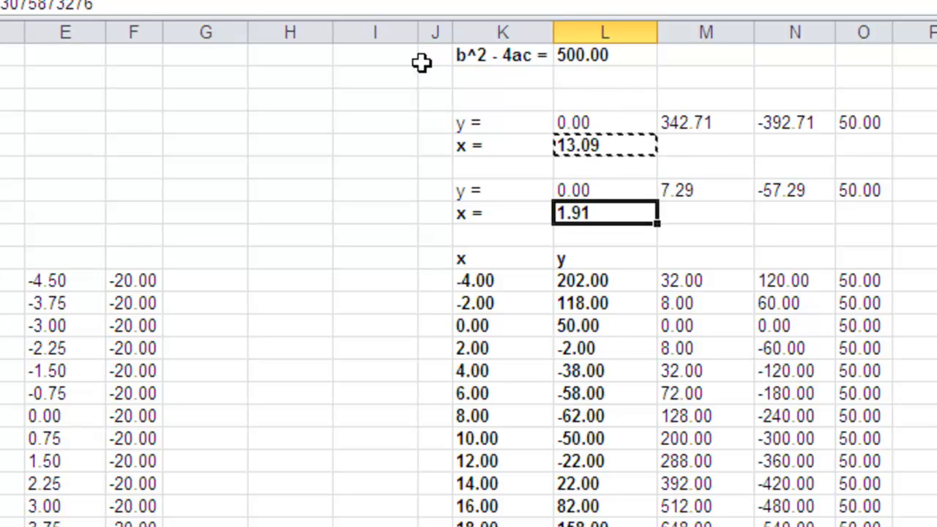
{"action": "key", "text": "Return"}
Examine the second example's chart, selecting its plotted y series to view the curve's points and axis crossings.
{"action": "scroll", "coordinate": [422, 62], "scroll_direction": "down", "scroll_amount": 5}
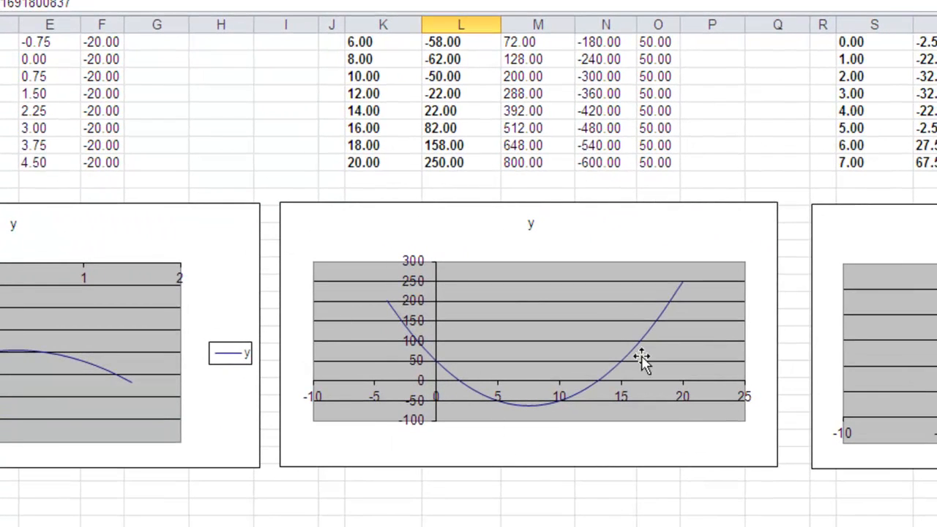
{"action": "left_click", "coordinate": [403, 326]}
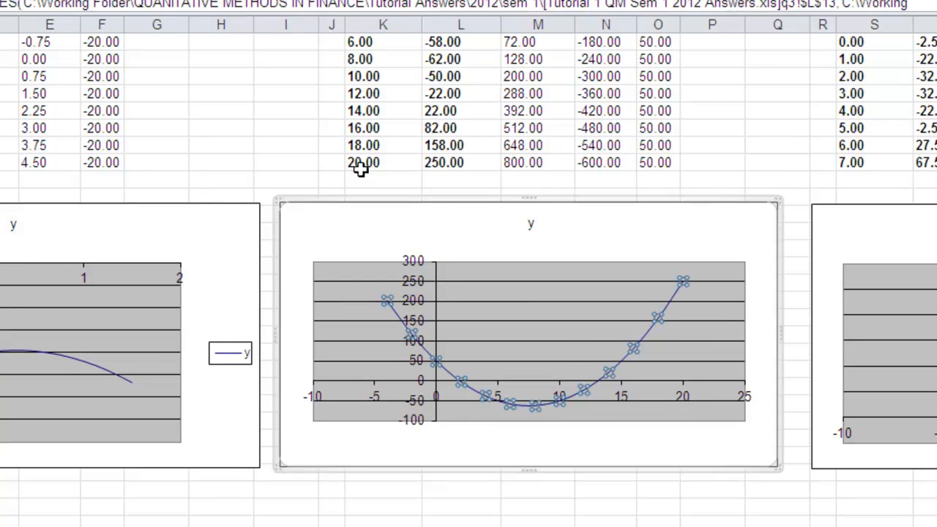
{"action": "left_click", "coordinate": [300, 124]}
{"action": "scroll", "coordinate": [300, 126], "scroll_direction": "up", "scroll_amount": 4}
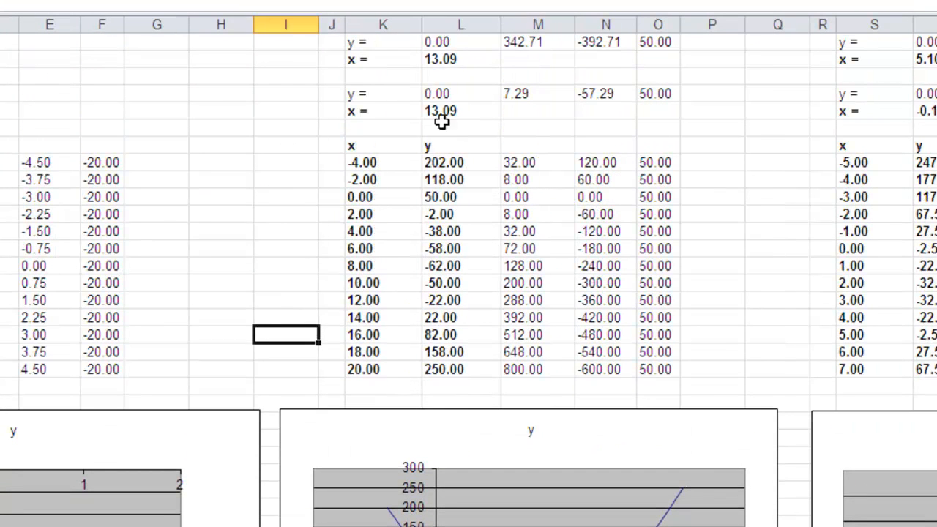
Set the second example's x cell L8 to a starting value of 0 and make its y cell L7 active.
{"action": "left_click", "coordinate": [446, 61]}
{"action": "scroll", "coordinate": [513, 78], "scroll_direction": "down", "scroll_amount": 2}
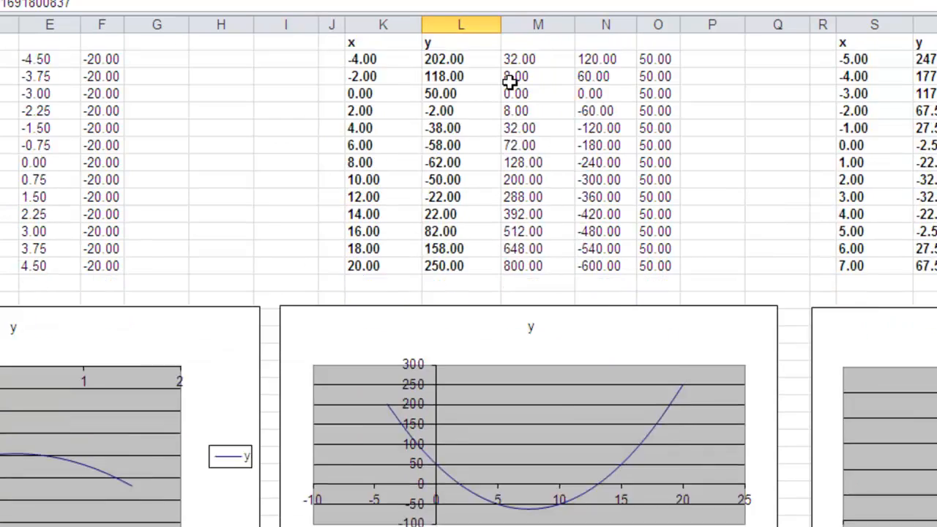
{"action": "scroll", "coordinate": [510, 83], "scroll_direction": "up", "scroll_amount": 2}
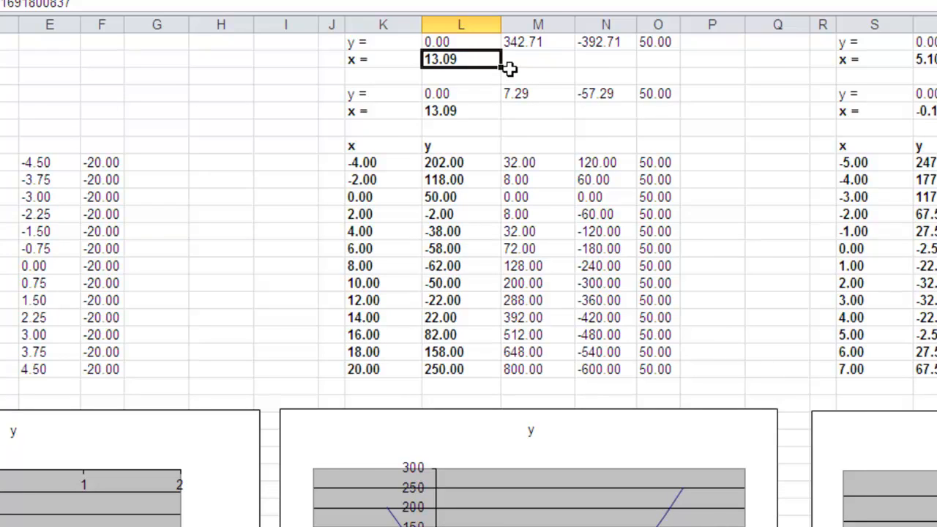
{"action": "type", "text": "0"}
{"action": "key", "text": "shift+Return"}
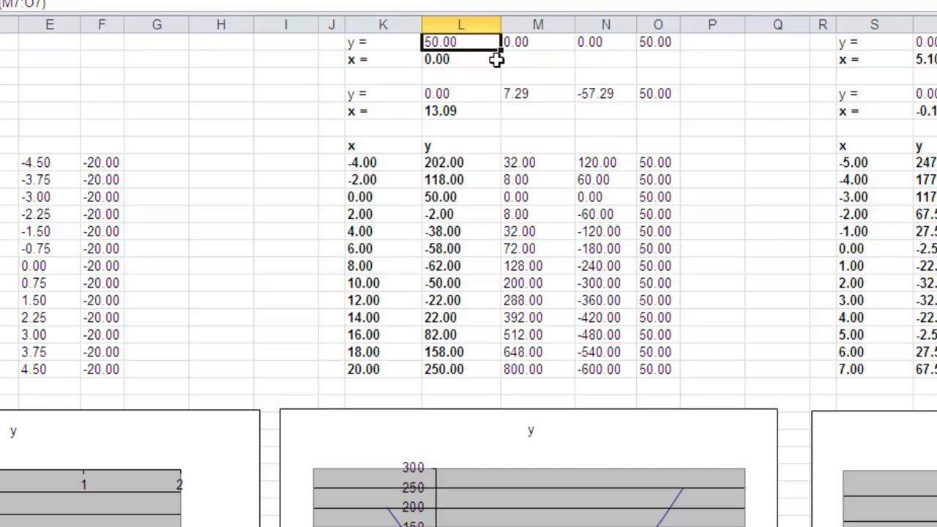
Run Solver again with objective L7 at a value of 0, changing L8 with GRG Nonlinear, and keep the solution.
{"action": "scroll", "coordinate": [508, 69], "scroll_direction": "up", "scroll_amount": 2}
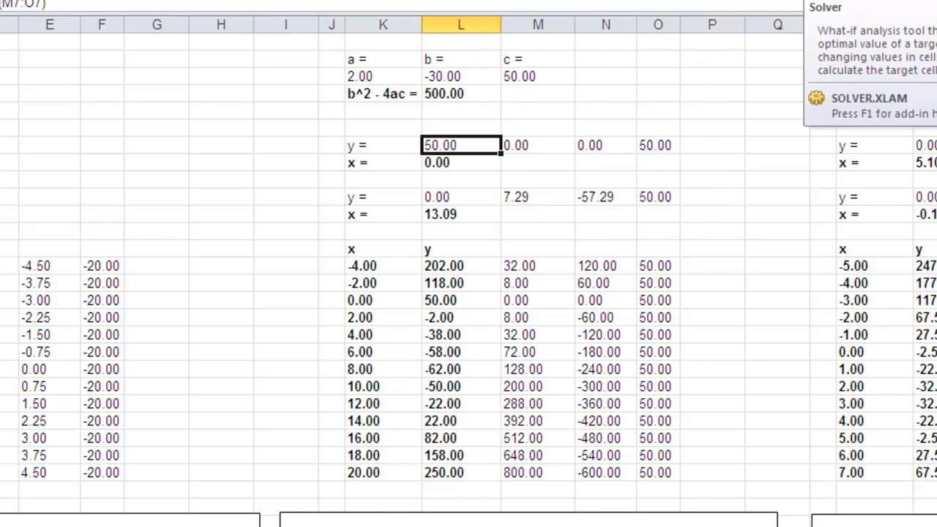
{"action": "scroll", "coordinate": [469, 293], "scroll_direction": "down", "scroll_amount": 5}
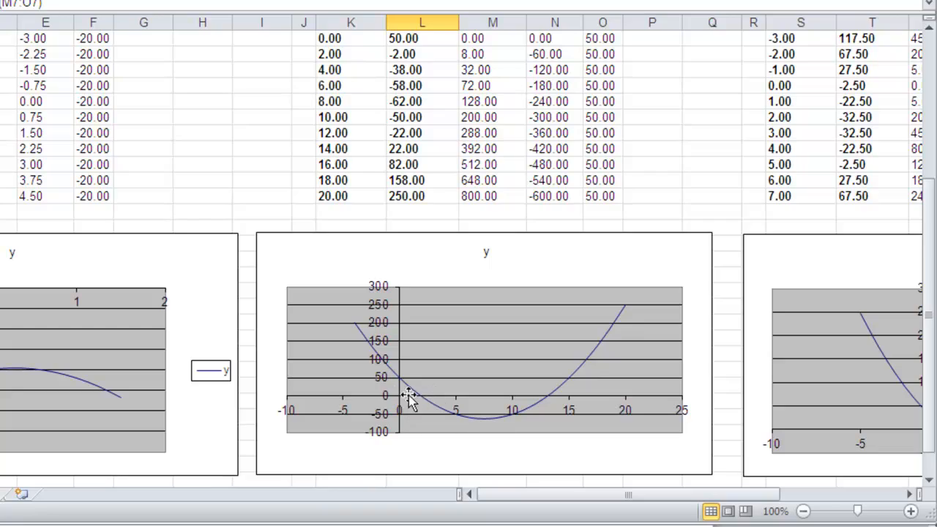
{"action": "scroll", "coordinate": [422, 399], "scroll_direction": "up", "scroll_amount": 5}
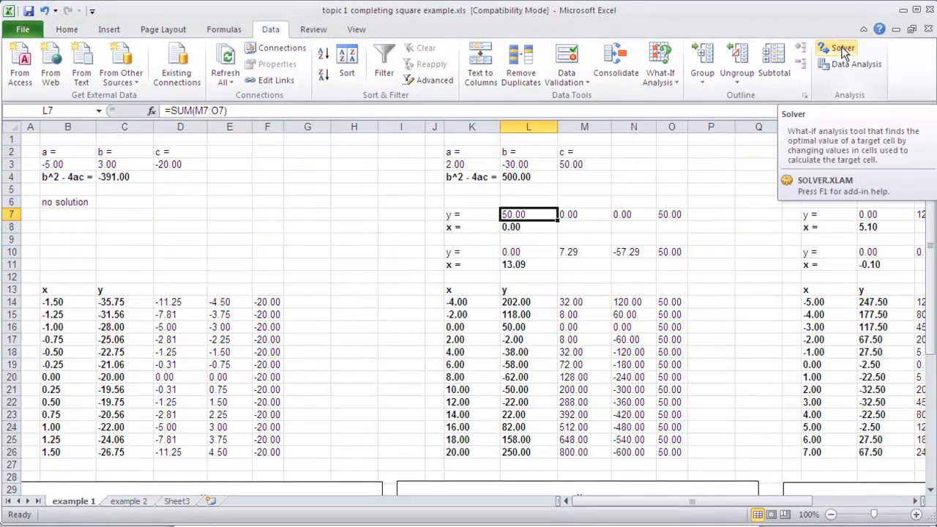
{"action": "left_click", "coordinate": [842, 48]}
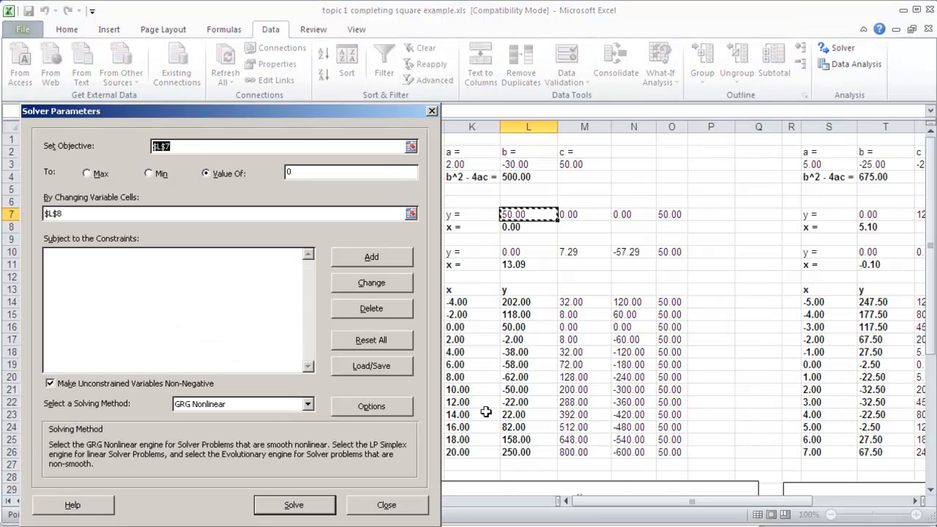
{"action": "left_click", "coordinate": [305, 505]}
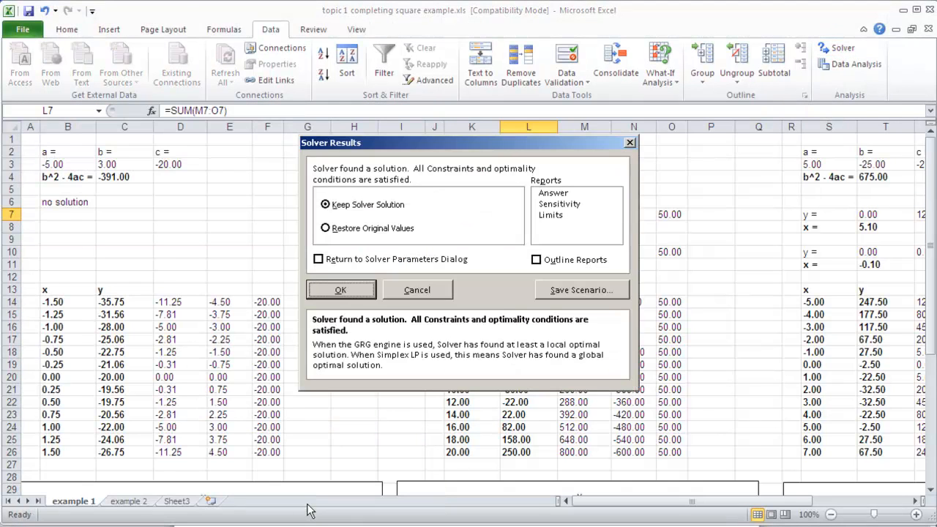
{"action": "left_click", "coordinate": [340, 290]}
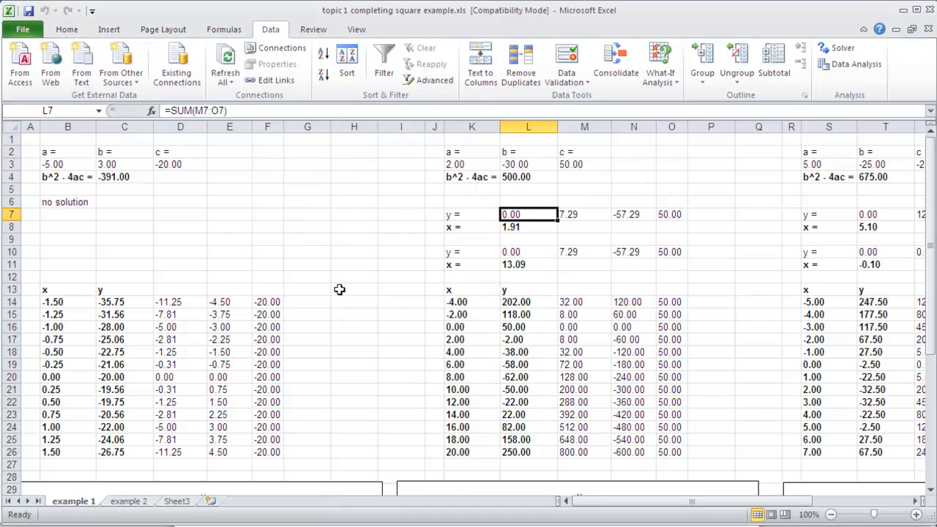
Check the solved x value in L8 against the second example's chart.
{"action": "left_click", "coordinate": [510, 228]}
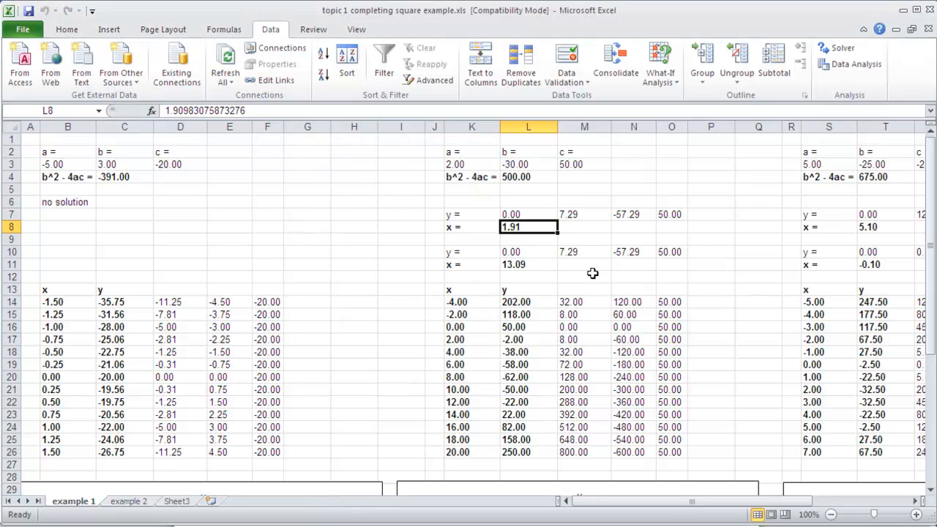
{"action": "scroll", "coordinate": [592, 273], "scroll_direction": "down", "scroll_amount": 7}
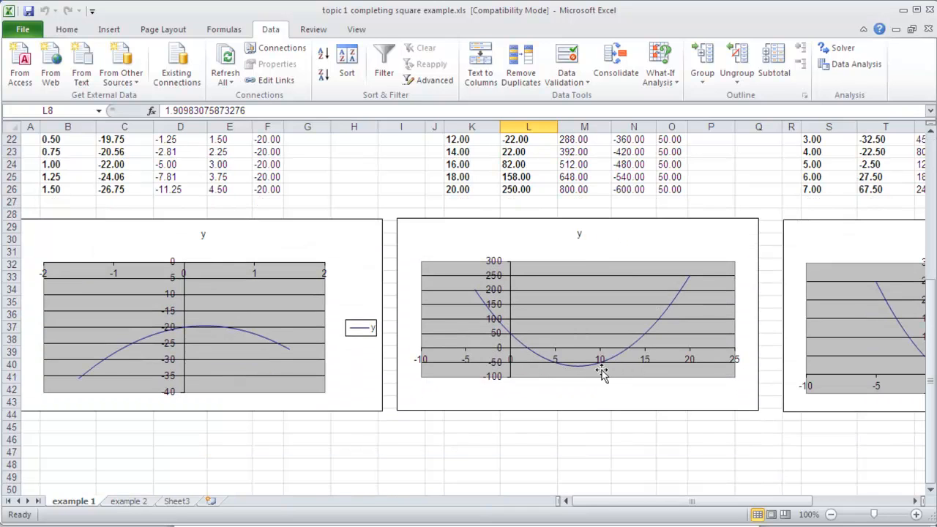
Review the first example, checking its result note in B6 and where its chart's curve lies relative to the x axis.
{"action": "left_click", "coordinate": [349, 164]}
{"action": "key", "text": "Up"}
{"action": "key", "text": "Up"}
{"action": "key", "text": "Up"}
{"action": "key", "text": "Up"}
{"action": "key", "text": "Up"}
{"action": "key", "text": "Up"}
{"action": "key", "text": "Up"}
{"action": "key", "text": "Up"}
{"action": "key", "text": "Up"}
{"action": "key", "text": "Up"}
{"action": "key", "text": "Up"}
{"action": "key", "text": "Up"}
{"action": "key", "text": "Up"}
{"action": "key", "text": "Up"}
{"action": "key", "text": "Up"}
{"action": "key", "text": "Up"}
{"action": "key", "text": "Up"}
{"action": "key", "text": "Up"}
{"action": "key", "text": "Up"}
{"action": "key", "text": "Up"}
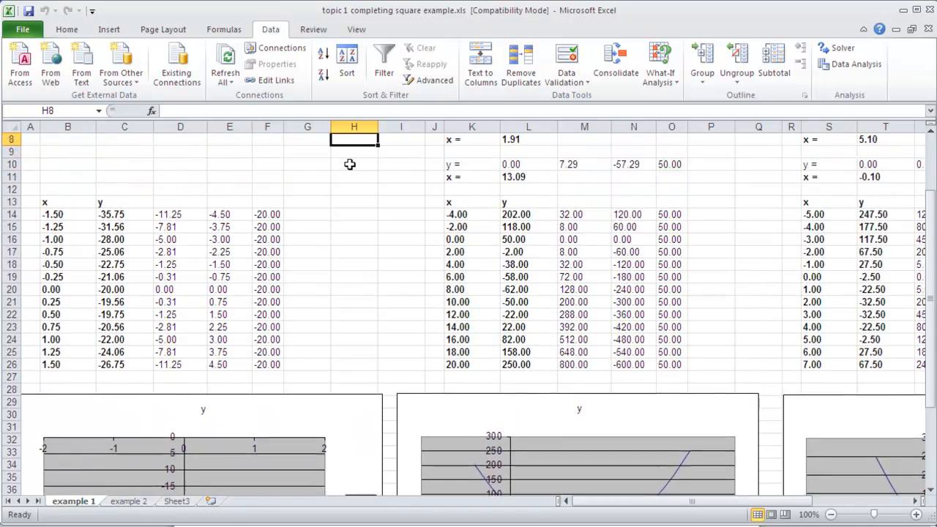
{"action": "key", "text": "Left"}
{"action": "key", "text": "Left"}
{"action": "key", "text": "Left"}
{"action": "key", "text": "Left"}
{"action": "key", "text": "Left"}
{"action": "key", "text": "Left"}
{"action": "key", "text": "Left"}
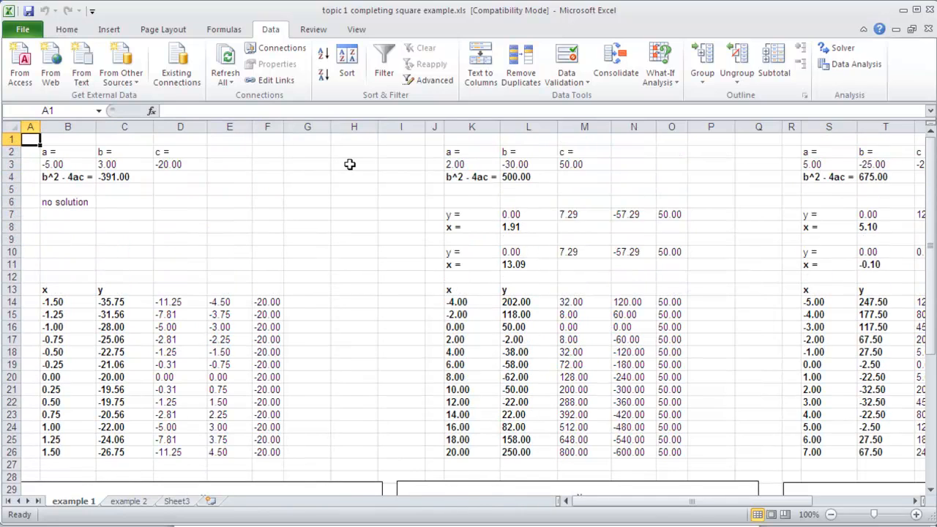
{"action": "left_click", "coordinate": [77, 303]}
{"action": "left_click", "coordinate": [80, 205]}
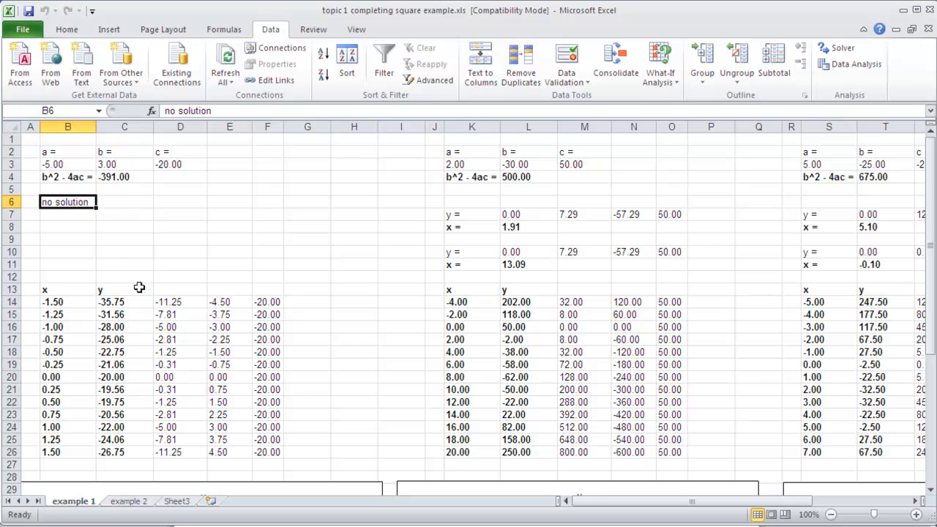
{"action": "scroll", "coordinate": [139, 286], "scroll_direction": "down", "scroll_amount": 5}
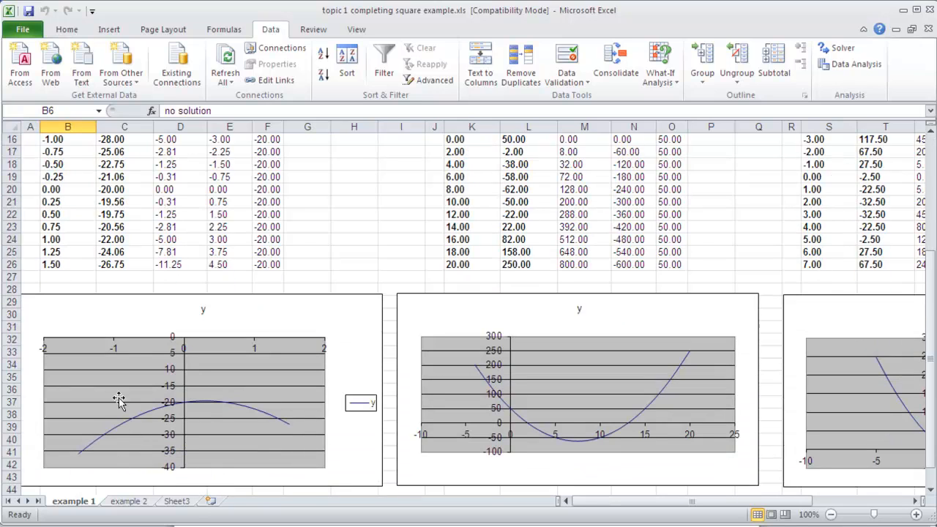
Bring the third example in columns S to W into view and review its coefficients, discriminant and x solutions.
{"action": "left_click", "coordinate": [711, 170]}
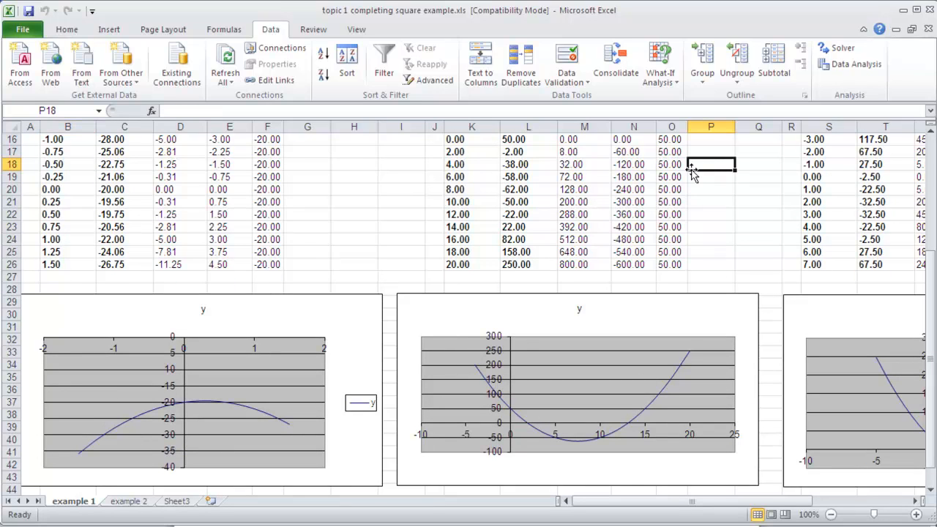
{"action": "key", "text": "Right"}
{"action": "key", "text": "Right"}
{"action": "key", "text": "Right"}
{"action": "key", "text": "Right"}
{"action": "key", "text": "Right"}
{"action": "key", "text": "Right"}
{"action": "key", "text": "Right"}
{"action": "key", "text": "Right"}
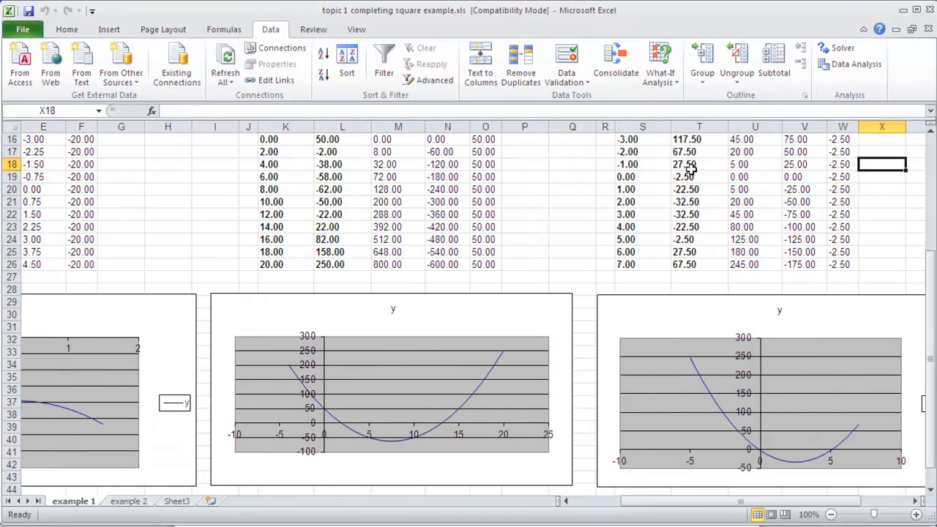
{"action": "key", "text": "Up"}
{"action": "key", "text": "Up"}
{"action": "key", "text": "Up"}
{"action": "key", "text": "Up"}
{"action": "key", "text": "Up"}
{"action": "key", "text": "Up"}
{"action": "key", "text": "Up"}
{"action": "key", "text": "Up"}
{"action": "key", "text": "Up"}
{"action": "key", "text": "Up"}
{"action": "key", "text": "Up"}
{"action": "key", "text": "Up"}
{"action": "key", "text": "Up"}
{"action": "key", "text": "Up"}
{"action": "key", "text": "Up"}
{"action": "key", "text": "Up"}
{"action": "key", "text": "Up"}
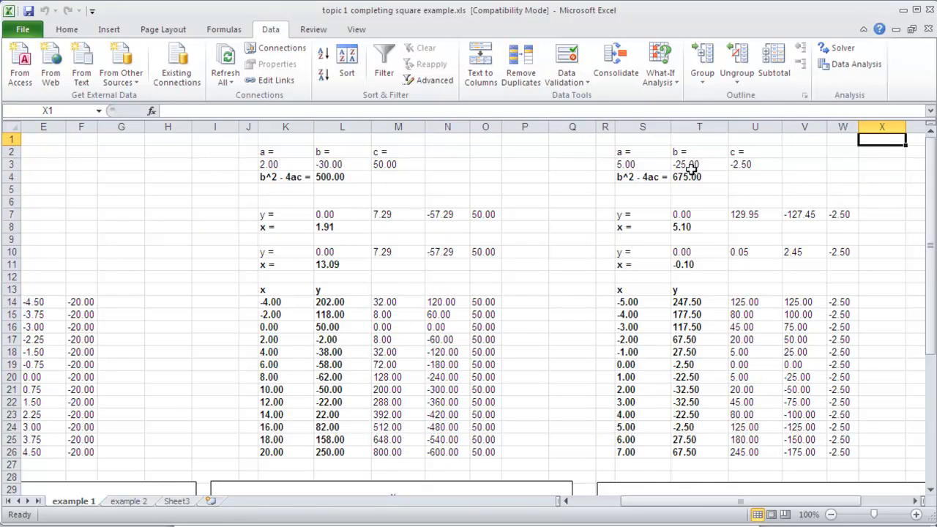
Examine the third example's x and y table and its chart's axis crossings, and return to row 1.
{"action": "key", "text": "Down"}
{"action": "key", "text": "Down"}
{"action": "key", "text": "Down"}
{"action": "key", "text": "Down"}
{"action": "key", "text": "Down"}
{"action": "key", "text": "Down"}
{"action": "key", "text": "Down"}
{"action": "key", "text": "Down"}
{"action": "key", "text": "Down"}
{"action": "key", "text": "Down"}
{"action": "key", "text": "Down"}
{"action": "key", "text": "Down"}
{"action": "key", "text": "Down"}
{"action": "key", "text": "Down"}
{"action": "key", "text": "Down"}
{"action": "key", "text": "Down"}
{"action": "key", "text": "Down"}
{"action": "key", "text": "Down"}
{"action": "key", "text": "Down"}
{"action": "key", "text": "Down"}
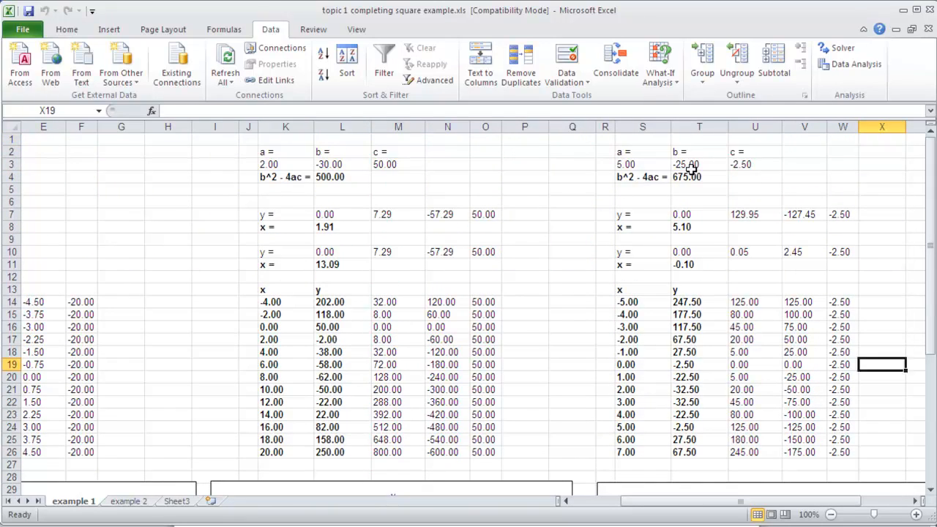
{"action": "key", "text": "Down"}
{"action": "key", "text": "Down"}
{"action": "key", "text": "Down"}
{"action": "key", "text": "Down"}
{"action": "key", "text": "Down"}
{"action": "key", "text": "Down"}
{"action": "key", "text": "Down"}
{"action": "key", "text": "Down"}
{"action": "key", "text": "Down"}
{"action": "key", "text": "Down"}
{"action": "key", "text": "Down"}
{"action": "key", "text": "Down"}
{"action": "key", "text": "Down"}
{"action": "key", "text": "Down"}
{"action": "key", "text": "Down"}
{"action": "key", "text": "Up"}
{"action": "key", "text": "Up"}
{"action": "key", "text": "Up"}
{"action": "key", "text": "Up"}
{"action": "key", "text": "Up"}
{"action": "key", "text": "Up"}
{"action": "key", "text": "Up"}
{"action": "key", "text": "Up"}
{"action": "key", "text": "Up"}
{"action": "key", "text": "Up"}
{"action": "key", "text": "Up"}
{"action": "key", "text": "Up"}
{"action": "key", "text": "Up"}
{"action": "key", "text": "Up"}
{"action": "key", "text": "Up"}
{"action": "key", "text": "Up"}
{"action": "key", "text": "Up"}
{"action": "key", "text": "Up"}
{"action": "key", "text": "Up"}
{"action": "key", "text": "Up"}
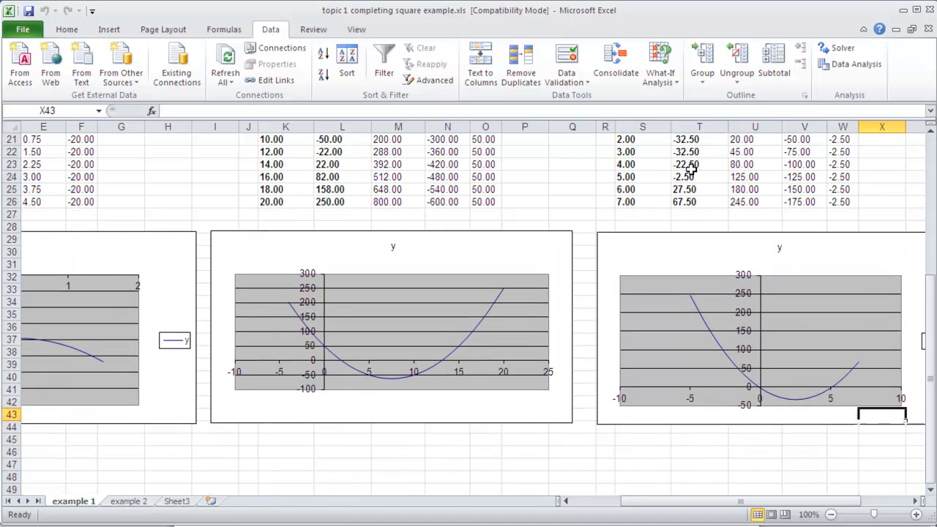
{"action": "key", "text": "Up"}
{"action": "key", "text": "Up"}
{"action": "key", "text": "Up"}
{"action": "key", "text": "Up"}
{"action": "key", "text": "Up"}
{"action": "key", "text": "Up"}
{"action": "key", "text": "Up"}
{"action": "key", "text": "Up"}
{"action": "key", "text": "Up"}
{"action": "key", "text": "Up"}
{"action": "key", "text": "Up"}
{"action": "key", "text": "Up"}
{"action": "key", "text": "Up"}
{"action": "key", "text": "Up"}
{"action": "key", "text": "Up"}
{"action": "key", "text": "Up"}
{"action": "key", "text": "Up"}
{"action": "key", "text": "Up"}
{"action": "key", "text": "Up"}
{"action": "key", "text": "Up"}
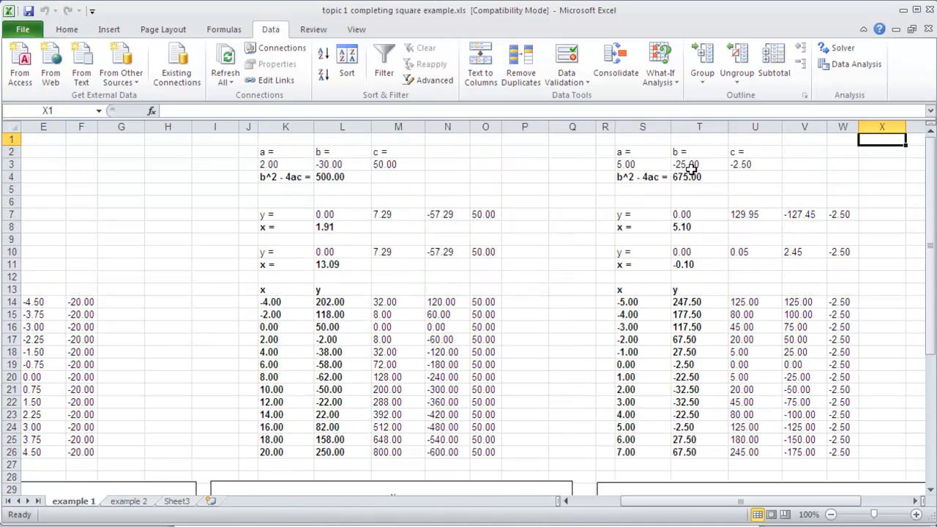